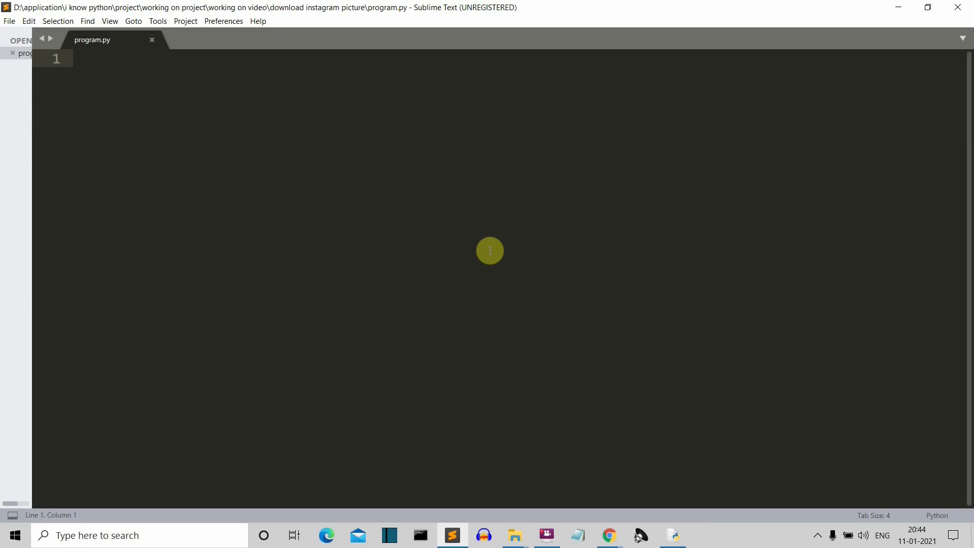
# - Run pip install instaloader in Command Prompt, which is already installed, and maximize the window
pyautogui.click(421, 535)
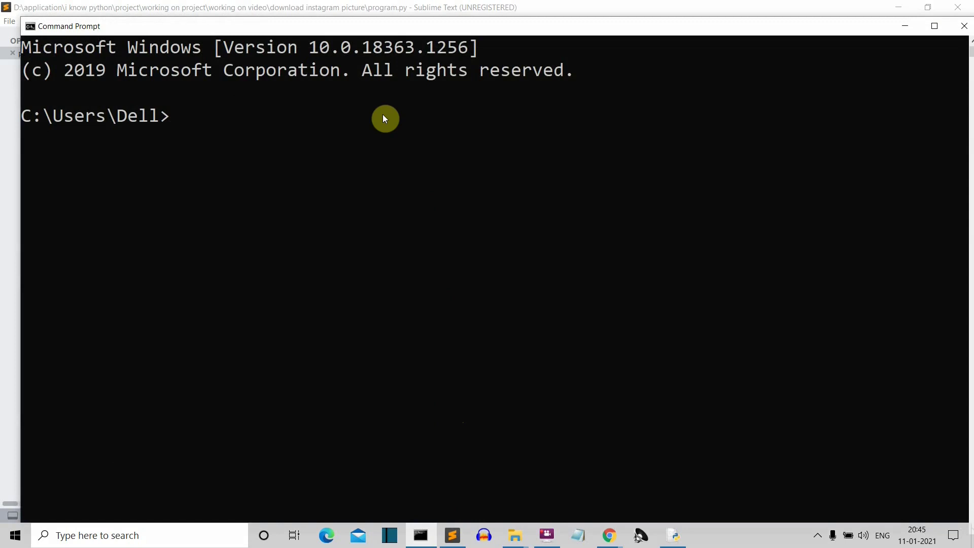
pyautogui.write('pip ins')
pyautogui.press('BackSpace')
pyautogui.press('BackSpace')
pyautogui.write('nstall')
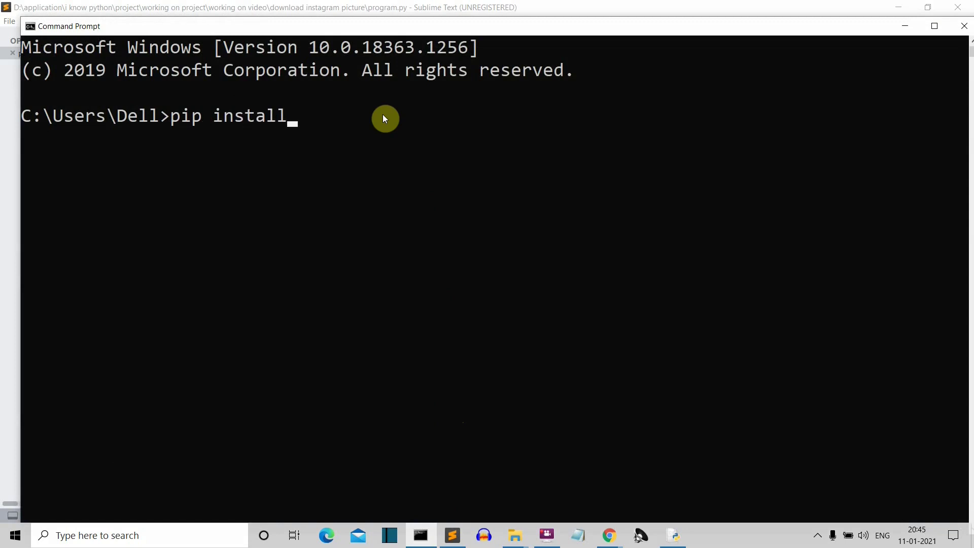
pyautogui.write(' instalo')
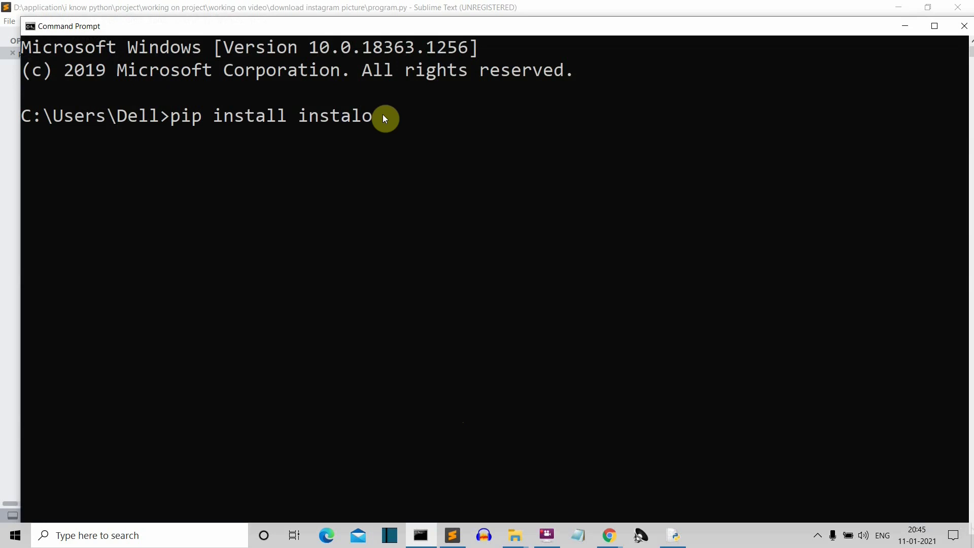
pyautogui.write('ader')
pyautogui.press('Return')
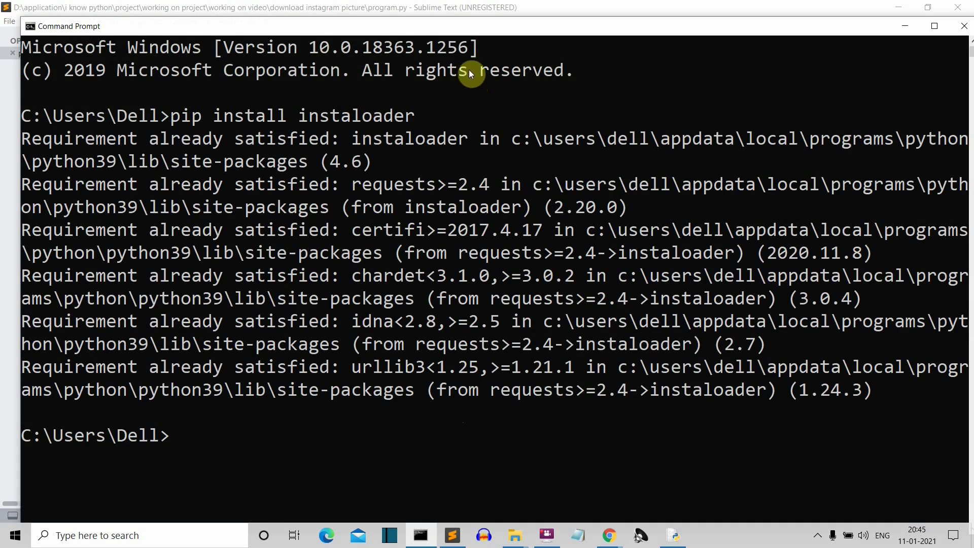
pyautogui.moveTo(461, 26); pyautogui.dragTo(450, 2)
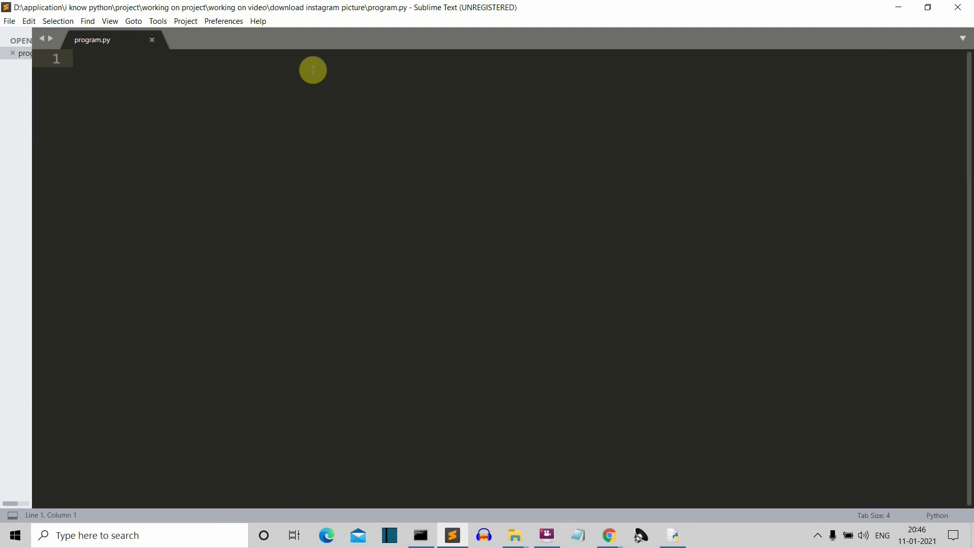
pyautogui.write('import instaloader')
# - Write import instaloader, insta=instaloader.Instaloader() and acc="" on separate lines of program.py
pyautogui.press('Return')
pyautogui.press('Return')
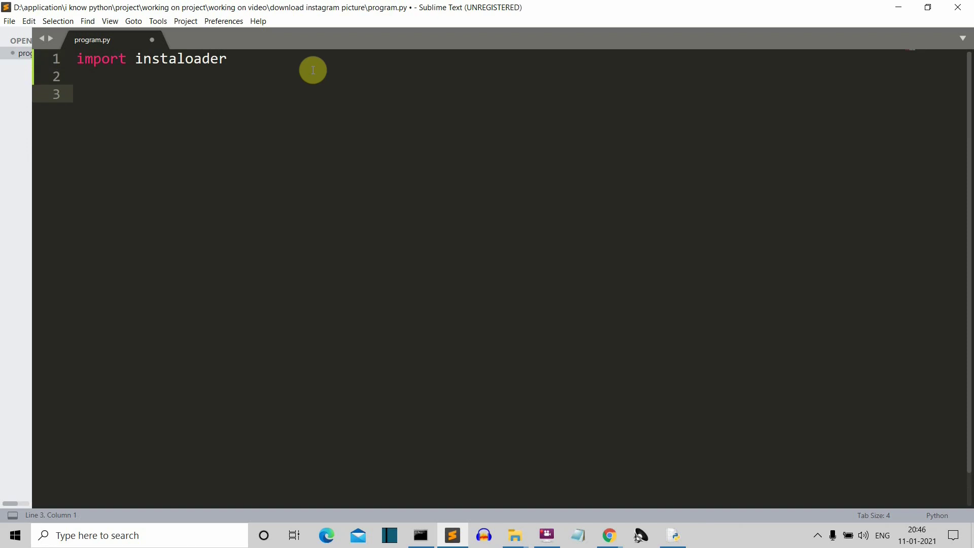
pyautogui.write('insta=instaloader.')
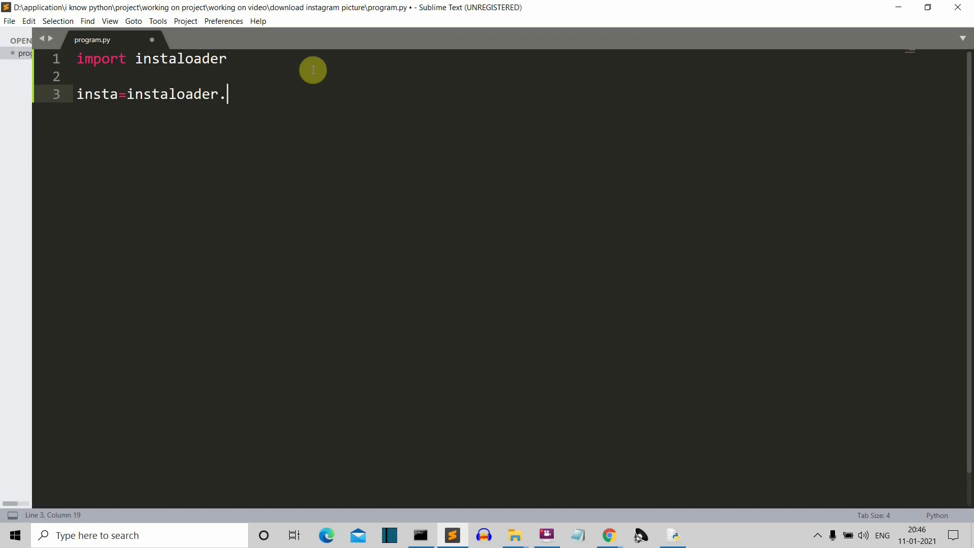
pyautogui.write('Instaloader()')
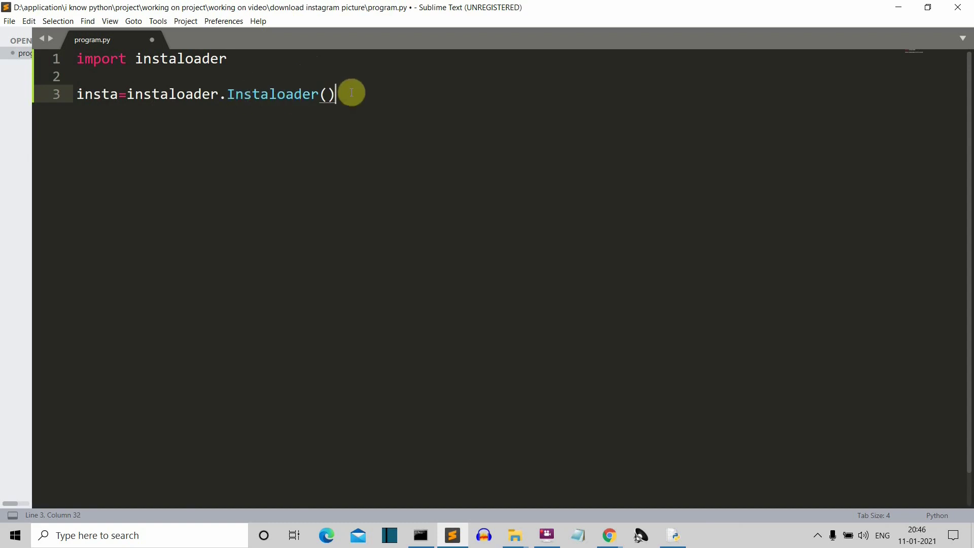
pyautogui.press('Return')
pyautogui.press('Return')
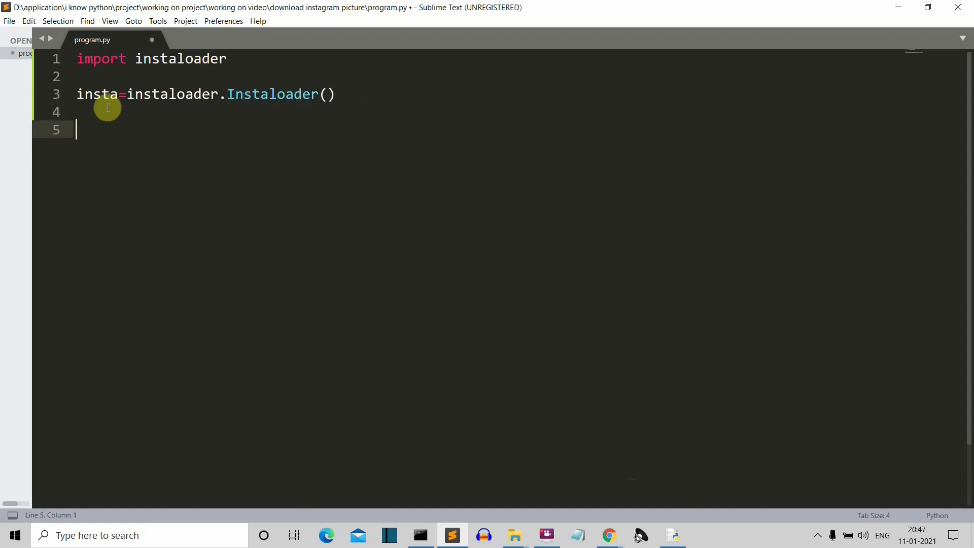
pyautogui.write('acc=')
pyautogui.write('"')
pyautogui.write('"')
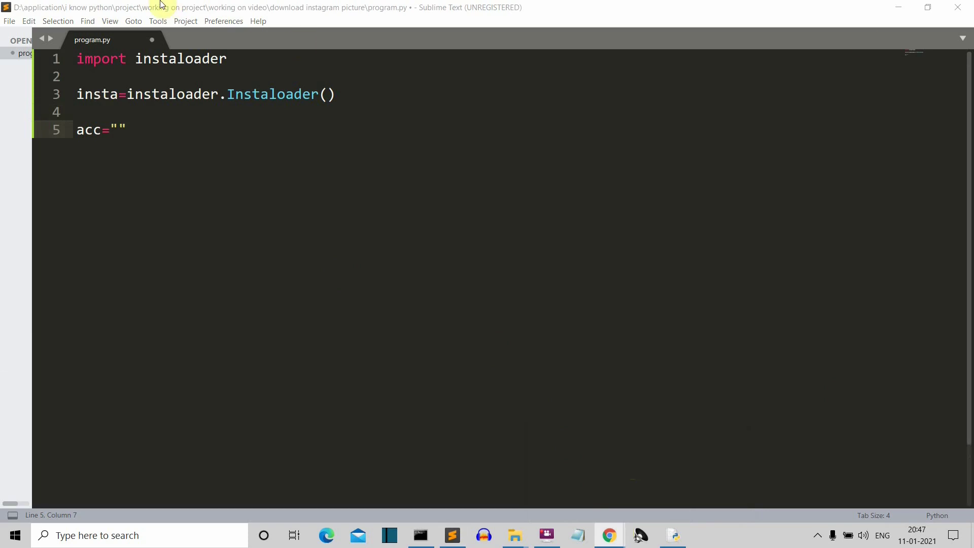
# - Maximize Chrome, load instagram.com and dismiss the notifications prompt with Not Now
pyautogui.moveTo(965, 89); pyautogui.dragTo(276, 6)
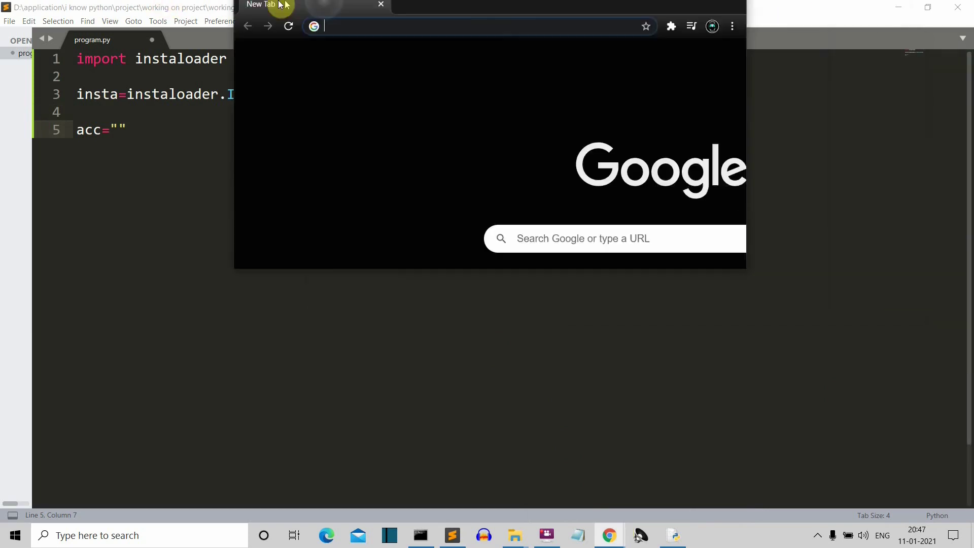
pyautogui.click(324, 31)
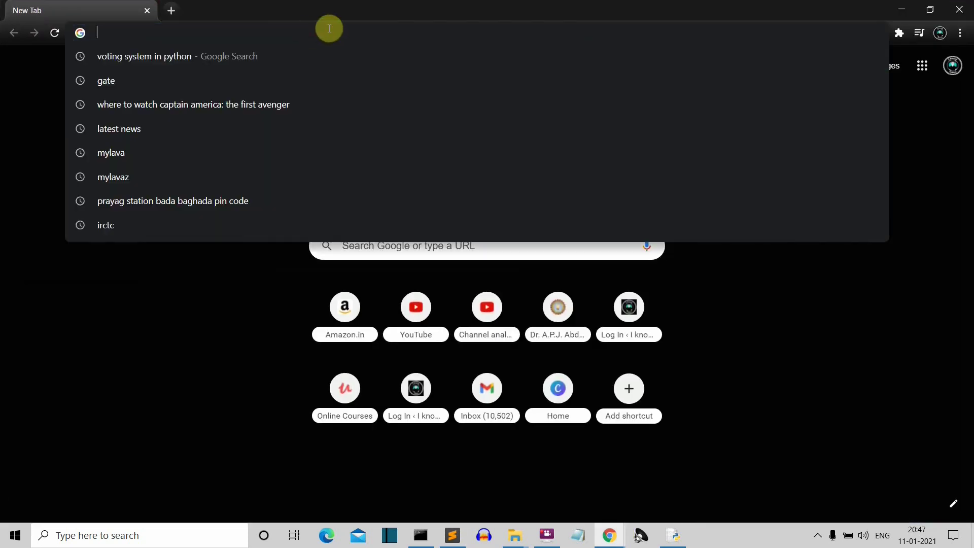
pyautogui.write('instagram.com')
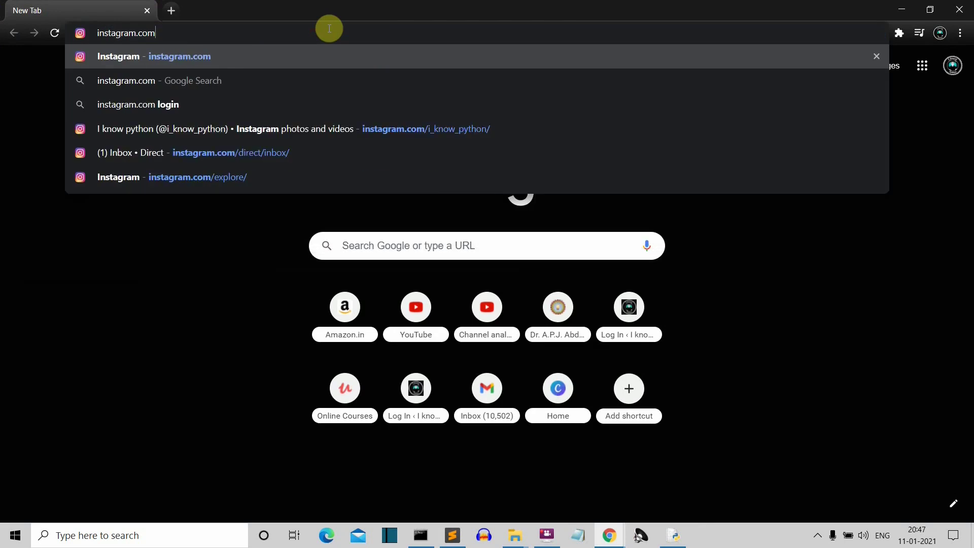
pyautogui.press('Return')
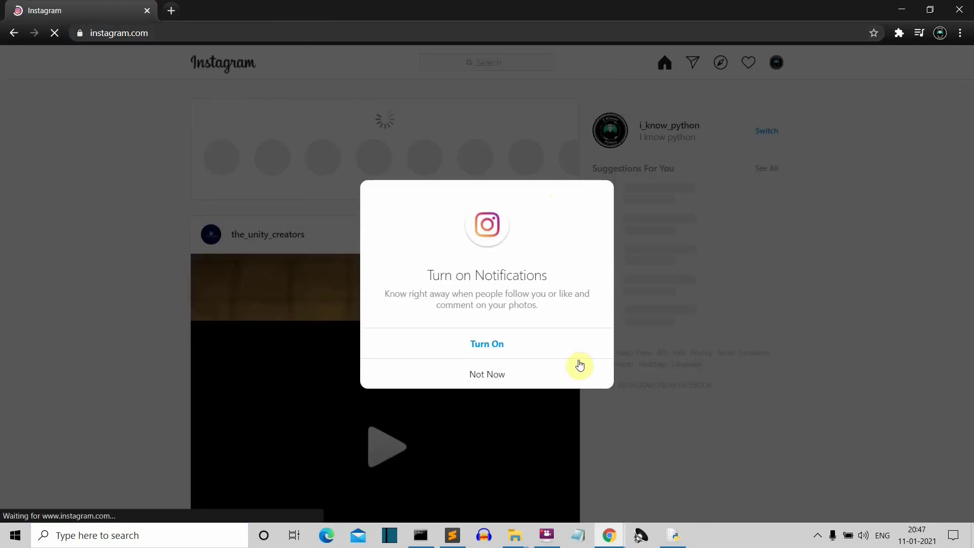
pyautogui.click(495, 377)
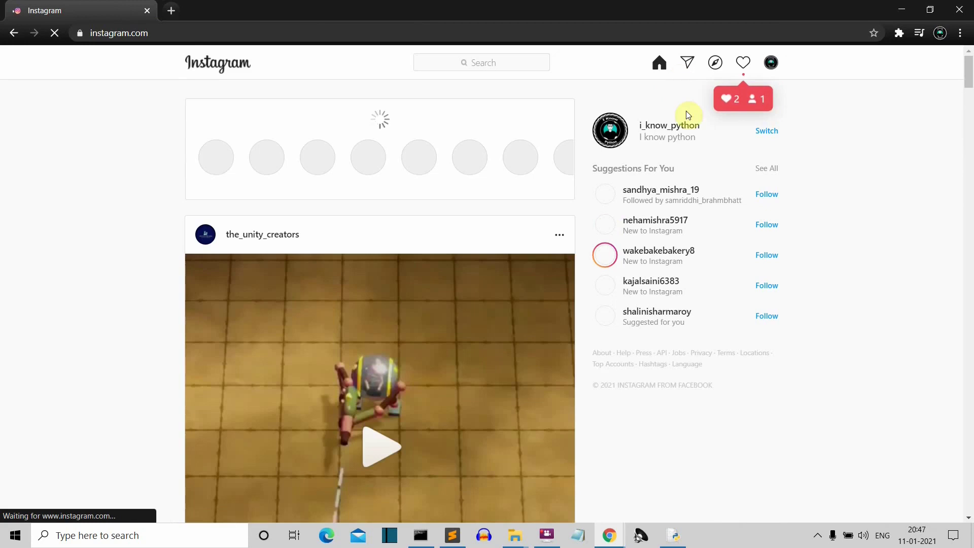
# - Open the i_know_python profile, select and copy its username, then minimize Chrome
pyautogui.click(656, 132)
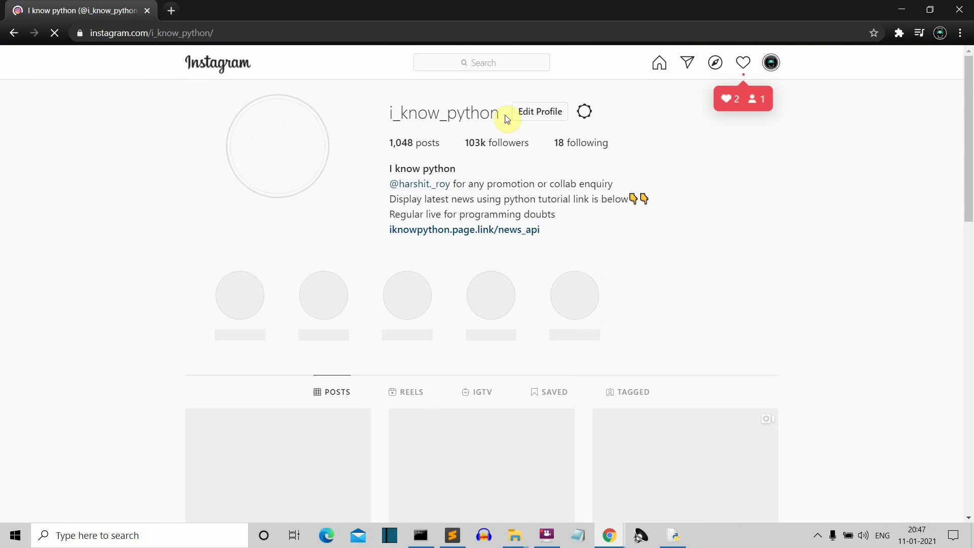
pyautogui.moveTo(505, 115); pyautogui.dragTo(387, 116)
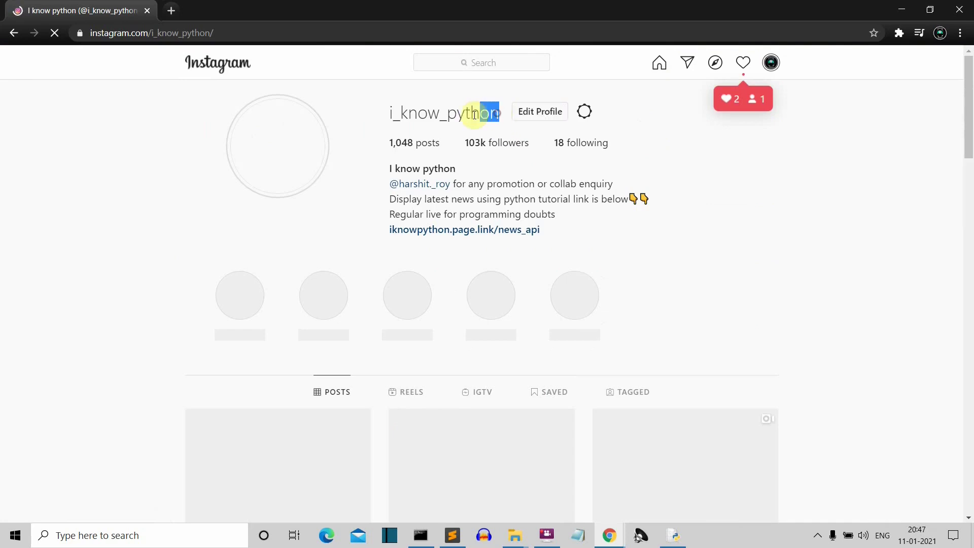
pyautogui.doubleClick(387, 116)
pyautogui.hotkey('ctrl', 'c')
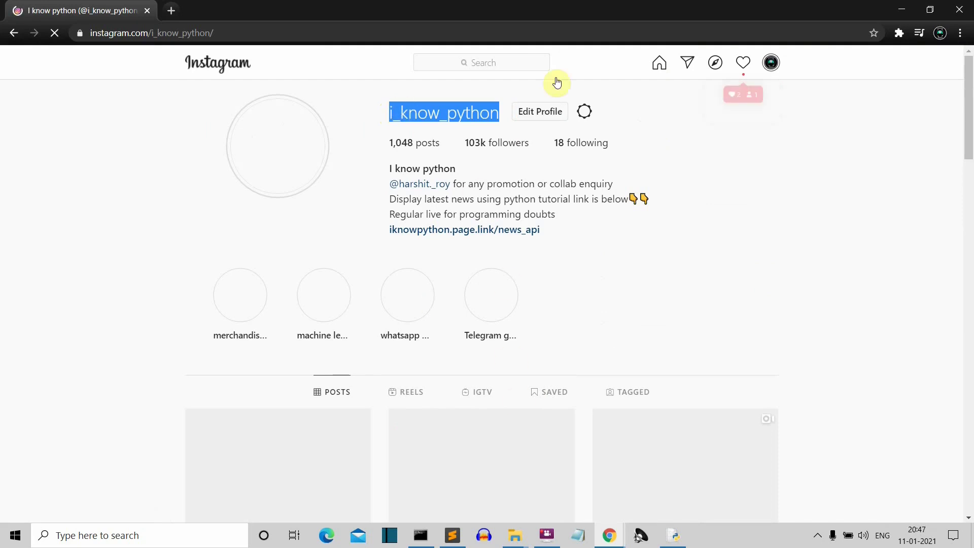
pyautogui.click(903, 8)
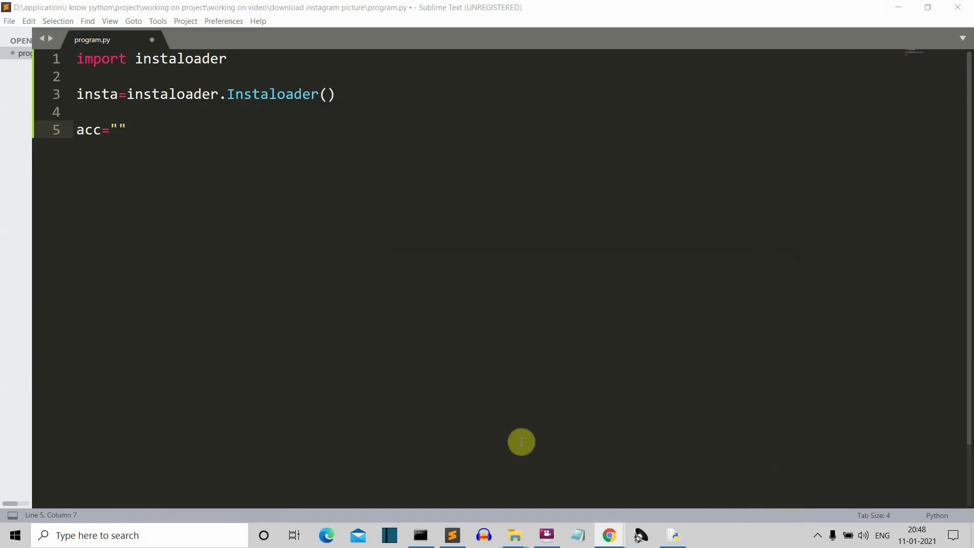
# - Paste i_know_python into the acc quotes and start a new line below
pyautogui.click(118, 129)
pyautogui.hotkey('ctrl', 'v')
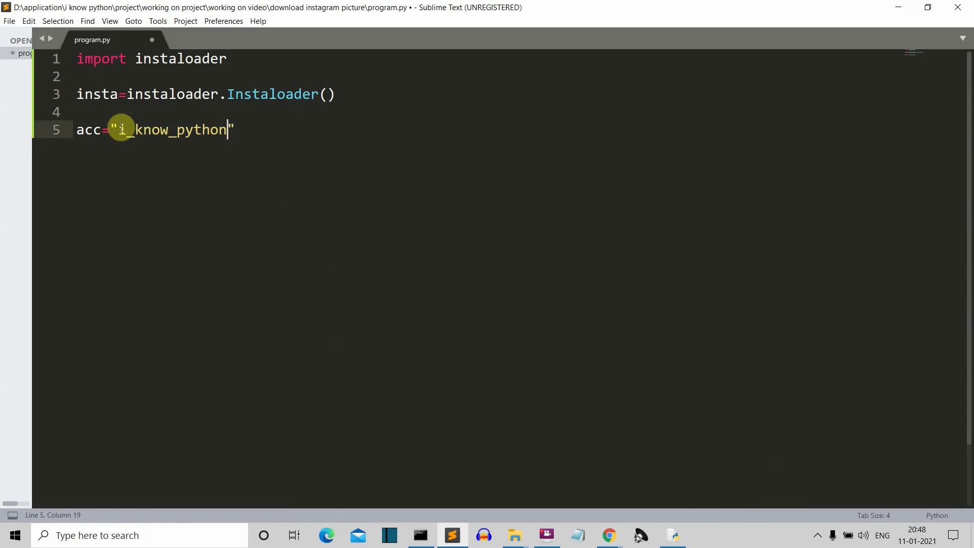
pyautogui.click(256, 130)
pyautogui.press('Return')
pyautogui.press('Return')
pyautogui.write('inst')
# - Type insta.download_profile(acc, profile_pic_only=False) using autocomplete for the name
pyautogui.press('Return')
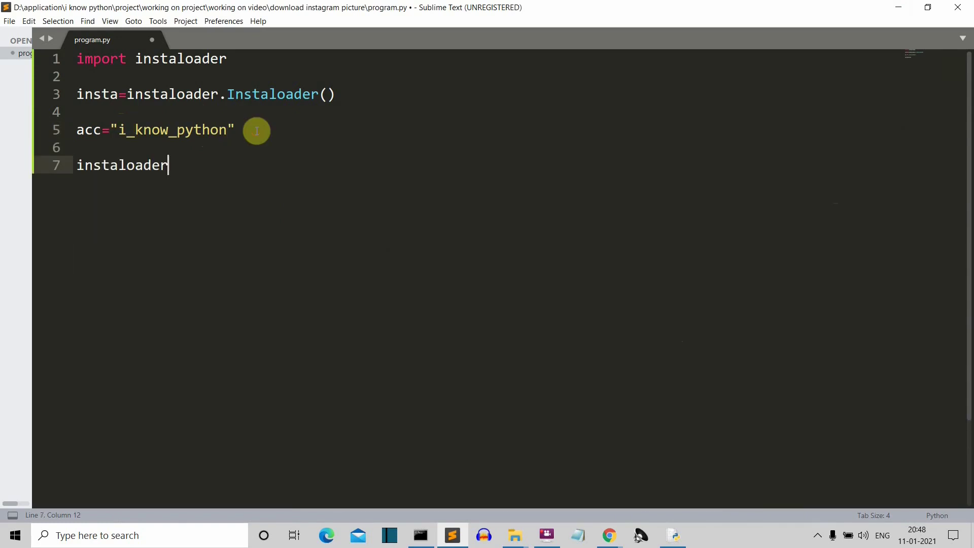
pyautogui.press('BackSpace')
pyautogui.press('BackSpace')
pyautogui.press('BackSpace')
pyautogui.press('BackSpace')
pyautogui.press('BackSpace')
pyautogui.press('BackSpace')
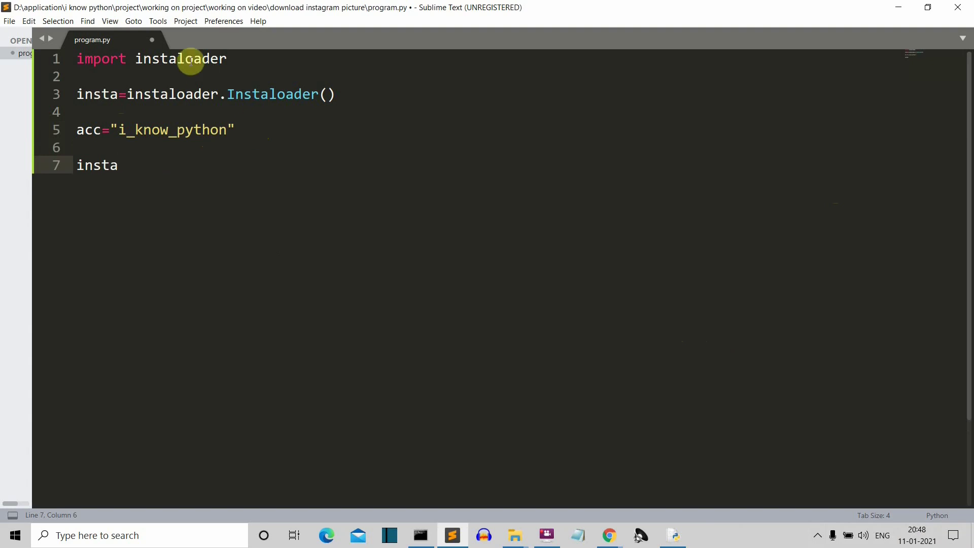
pyautogui.write('.down')
pyautogui.write('load_prof')
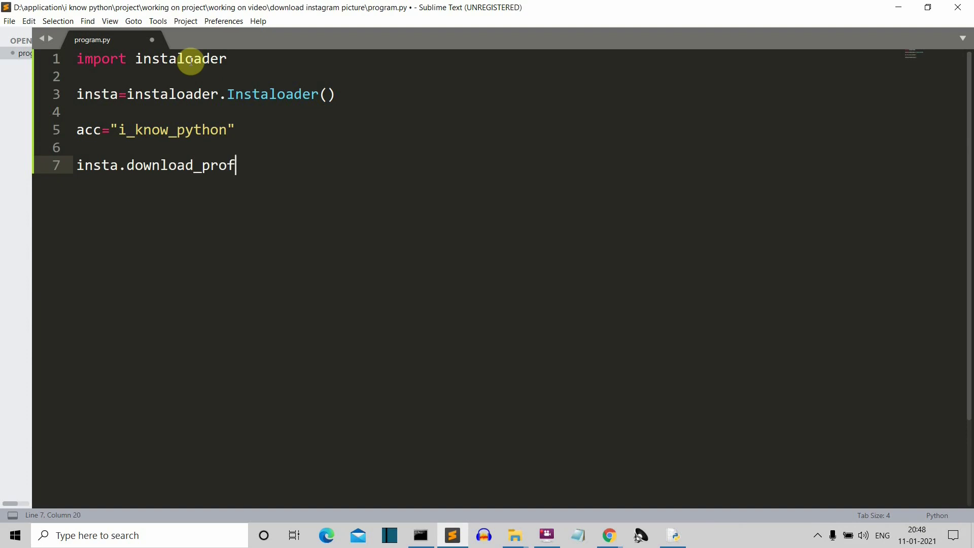
pyautogui.write('ile()')
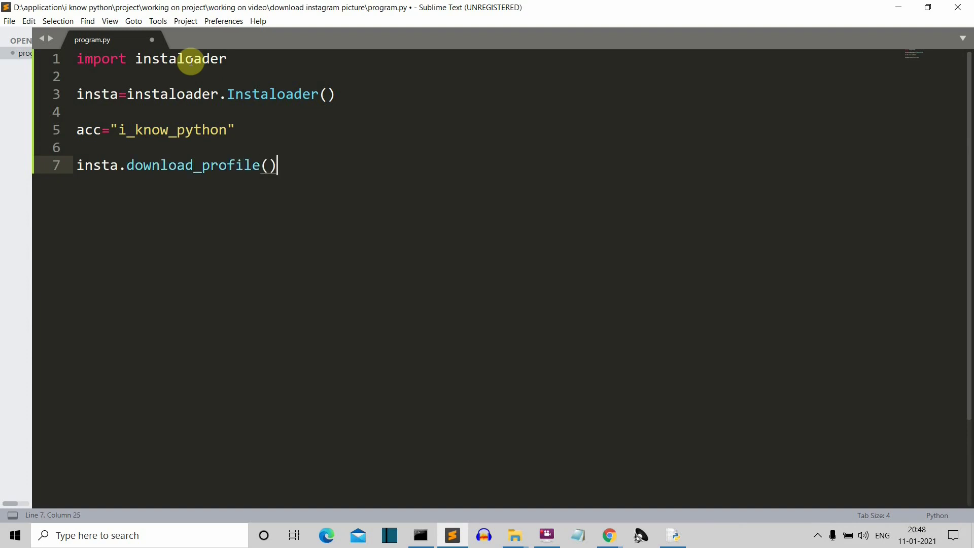
pyautogui.press('Left')
pyautogui.write('acc')
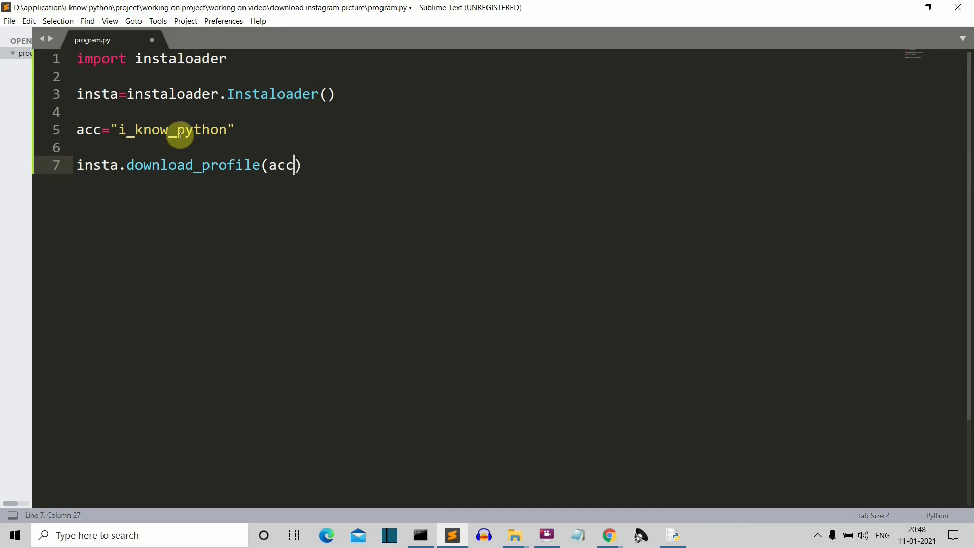
pyautogui.write(',')
pyautogui.write('profile')
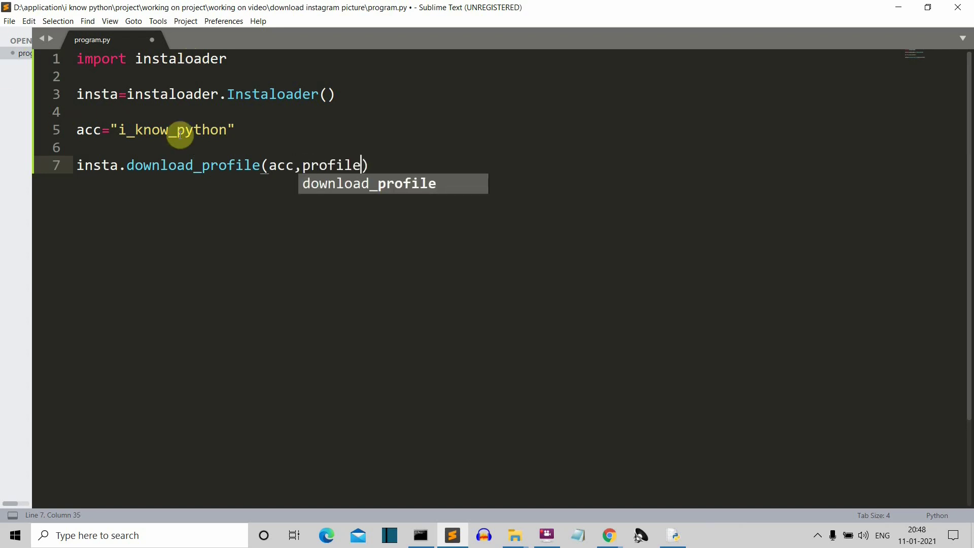
pyautogui.write('_pic')
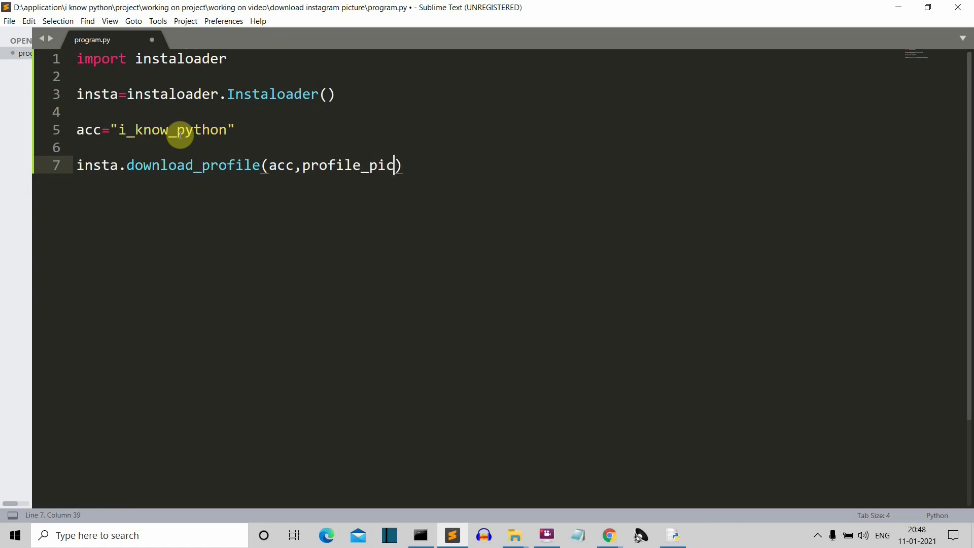
pyautogui.write('_only')
pyautogui.write('=F')
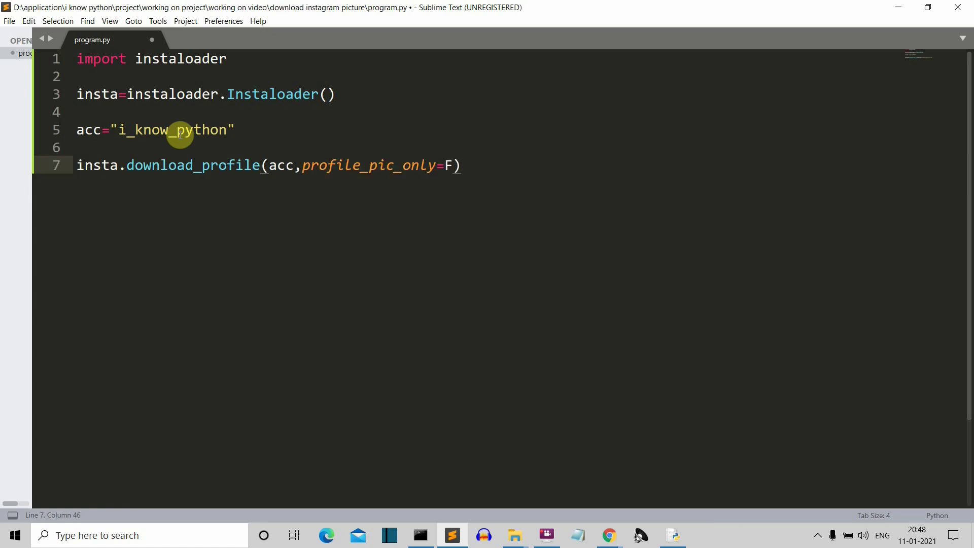
pyautogui.write('alse')
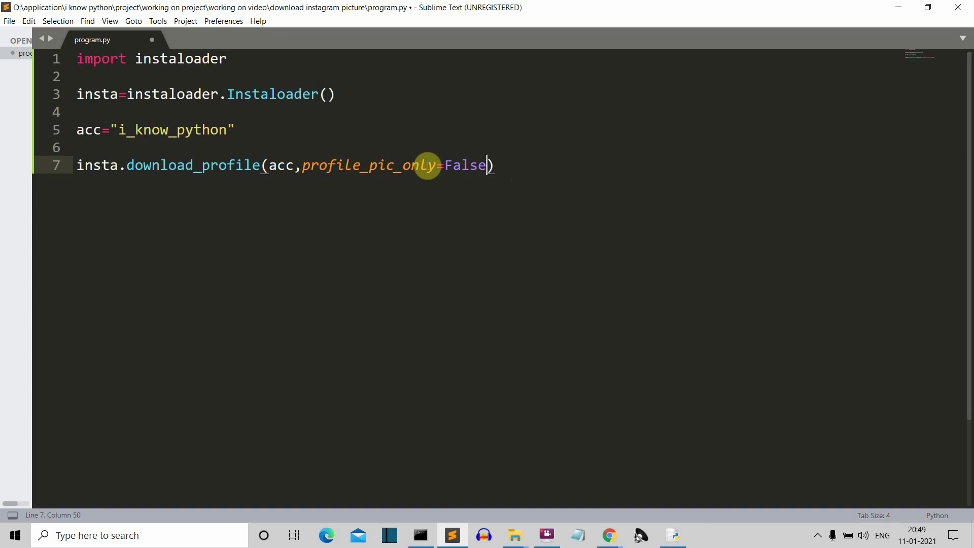
# - Return to program.py, save it with Ctrl+S and run it with Ctrl+B
pyautogui.click(470, 165)
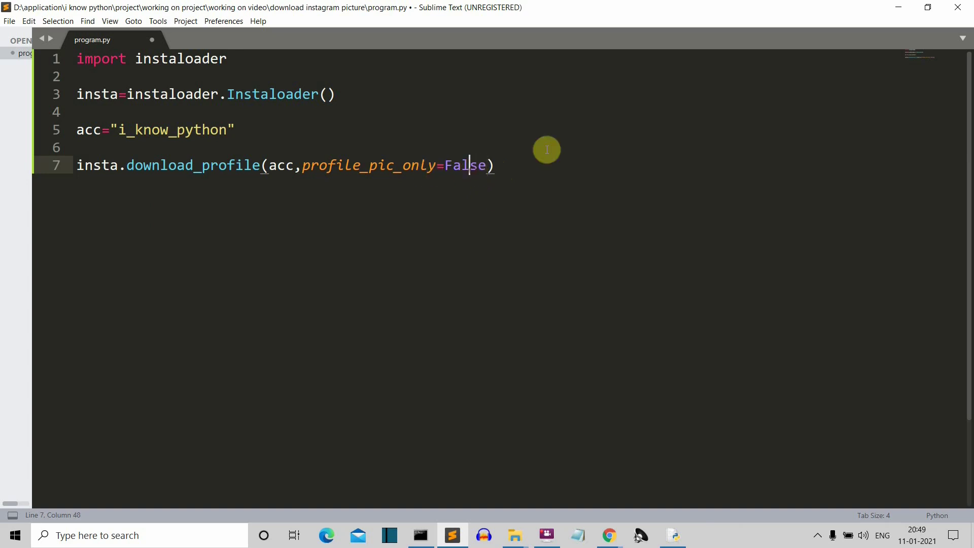
pyautogui.moveTo(515, 536)
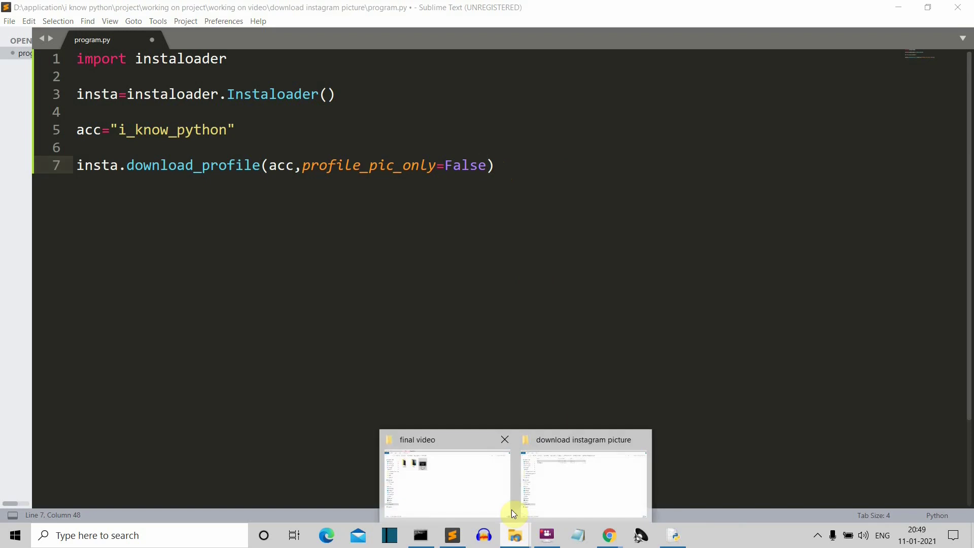
pyautogui.click(563, 477)
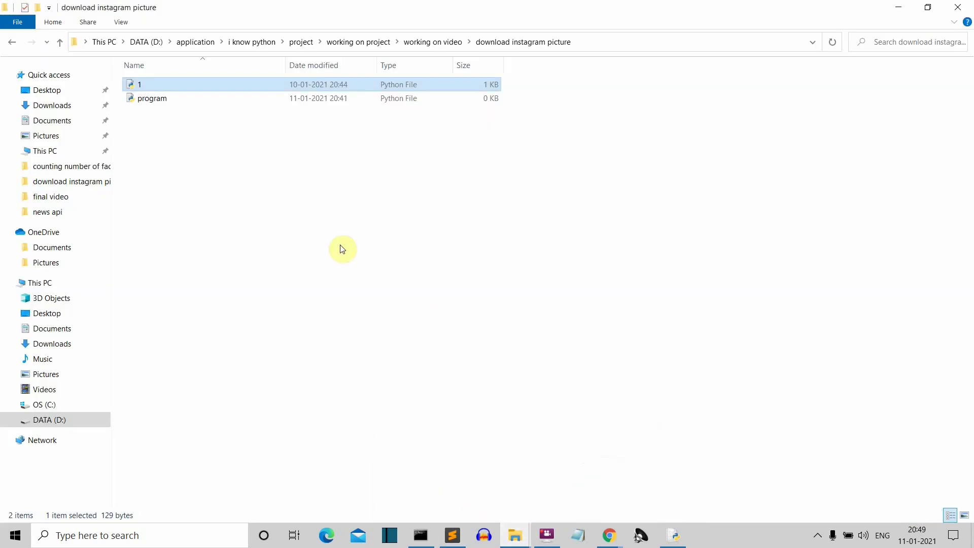
pyautogui.click(455, 533)
pyautogui.click(301, 167)
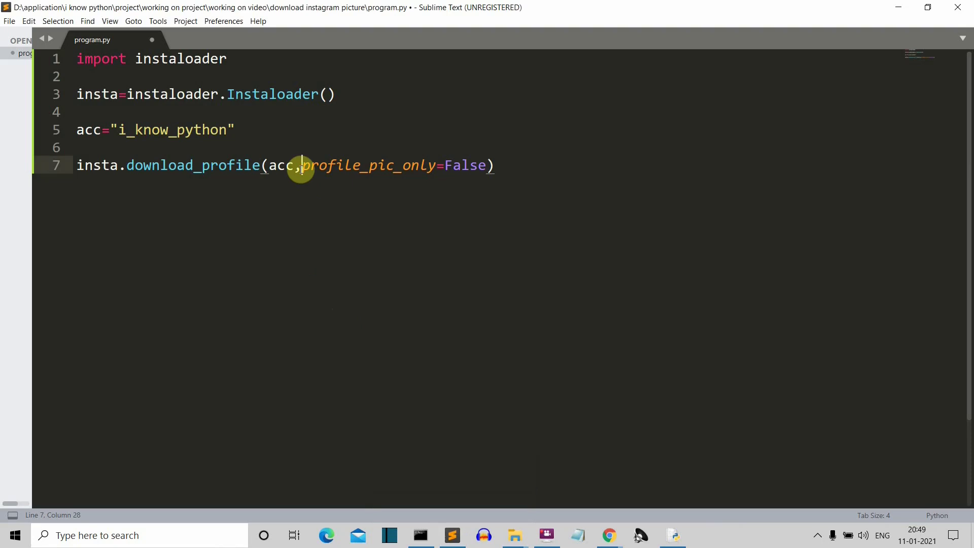
pyautogui.hotkey('ctrl', 's')
pyautogui.hotkey('ctrl', 'b')
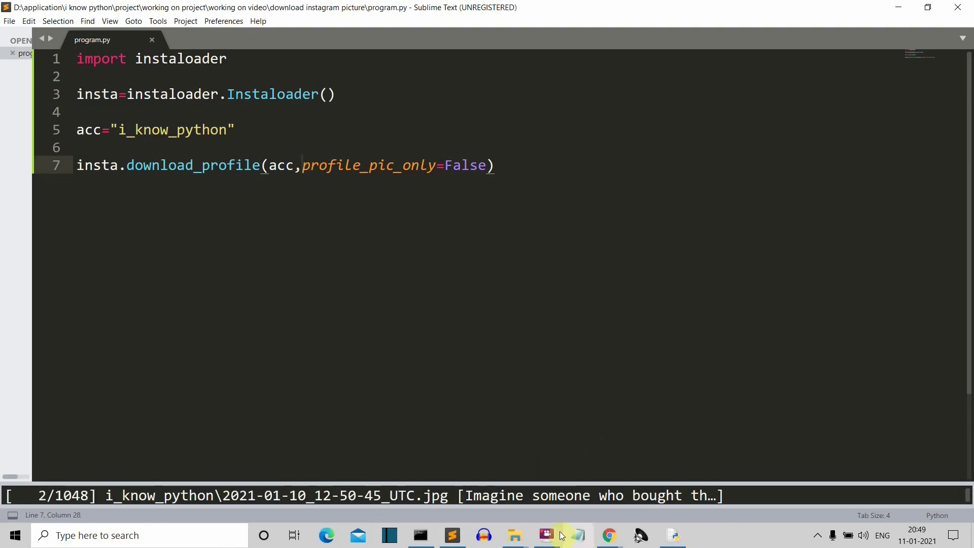
pyautogui.moveTo(514, 535)
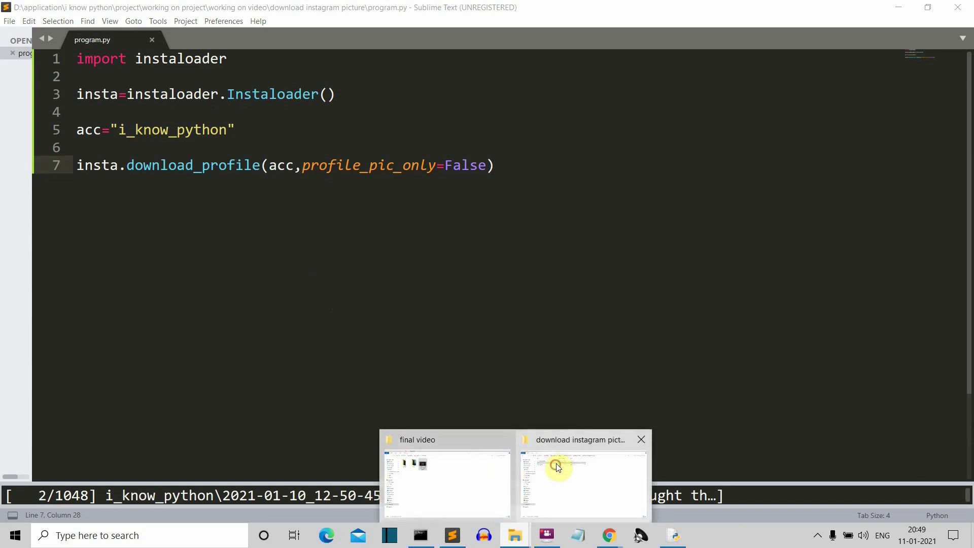
# - Open the i_know_python folder, view one post's caption in Notepad, then close Notepad
pyautogui.click(556, 463)
pyautogui.doubleClick(153, 82)
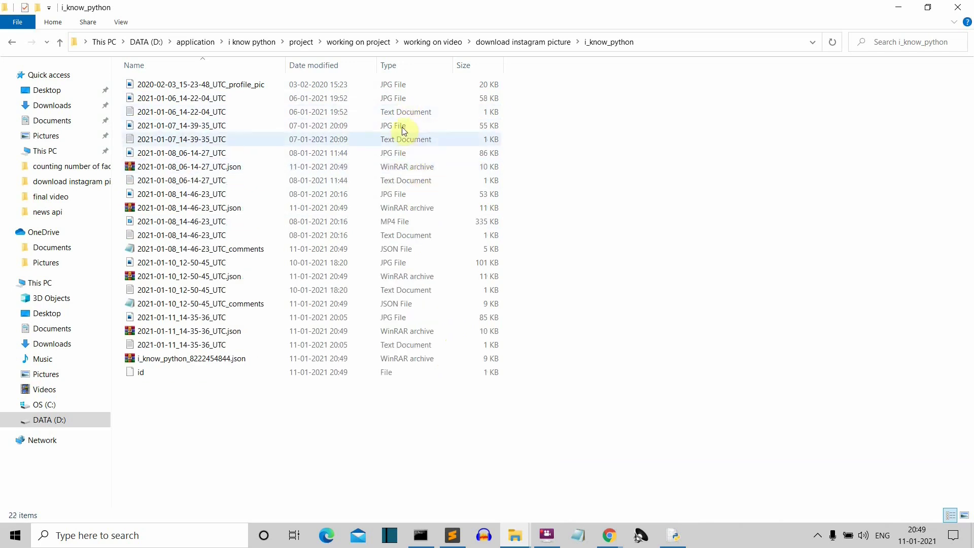
pyautogui.doubleClick(388, 115)
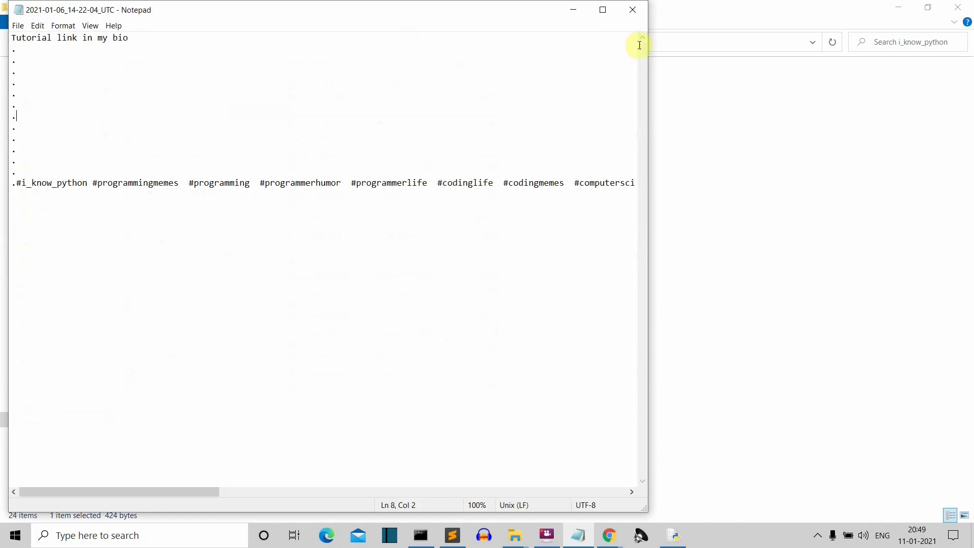
pyautogui.click(631, 9)
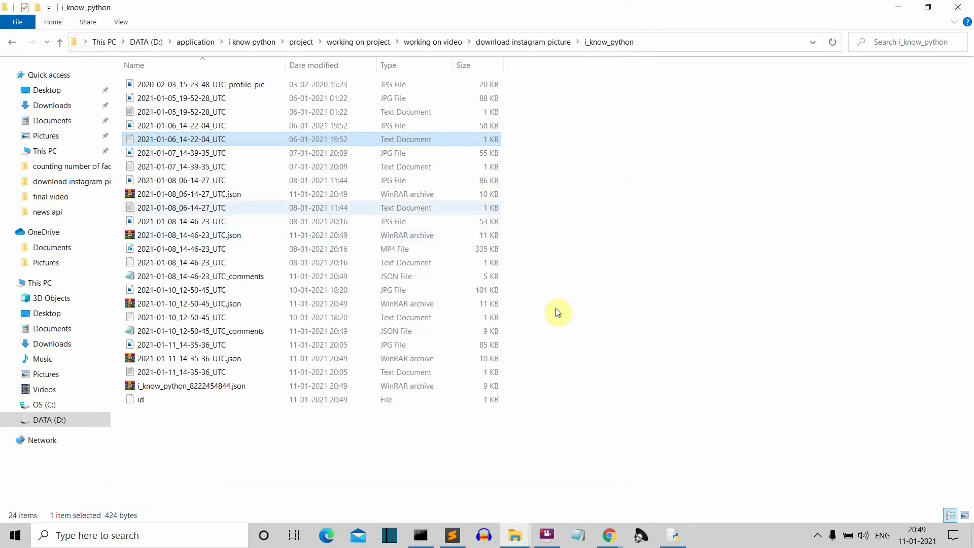
# - Check the download progress, minimize Sublime Text, and go back to the download instagram picture folder
pyautogui.click(452, 536)
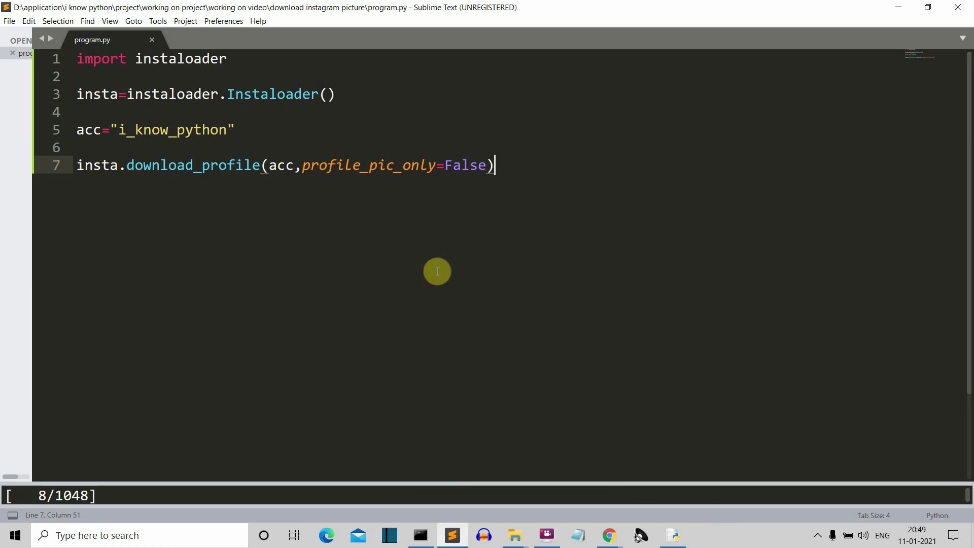
pyautogui.click(957, 8)
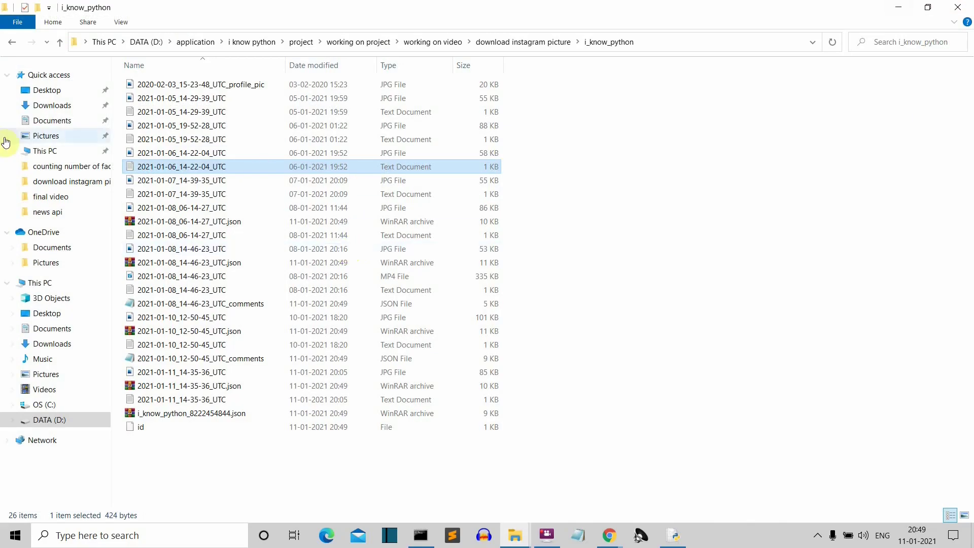
pyautogui.click(11, 42)
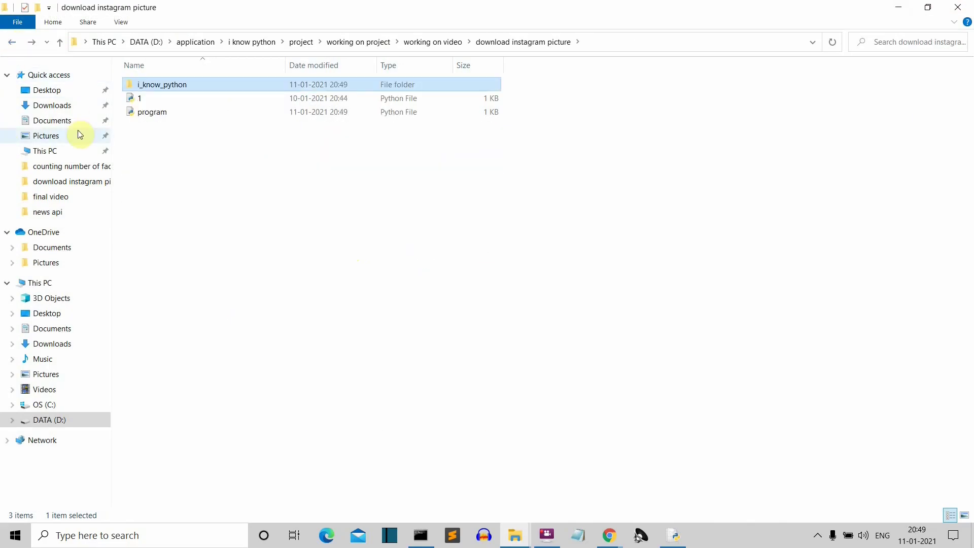